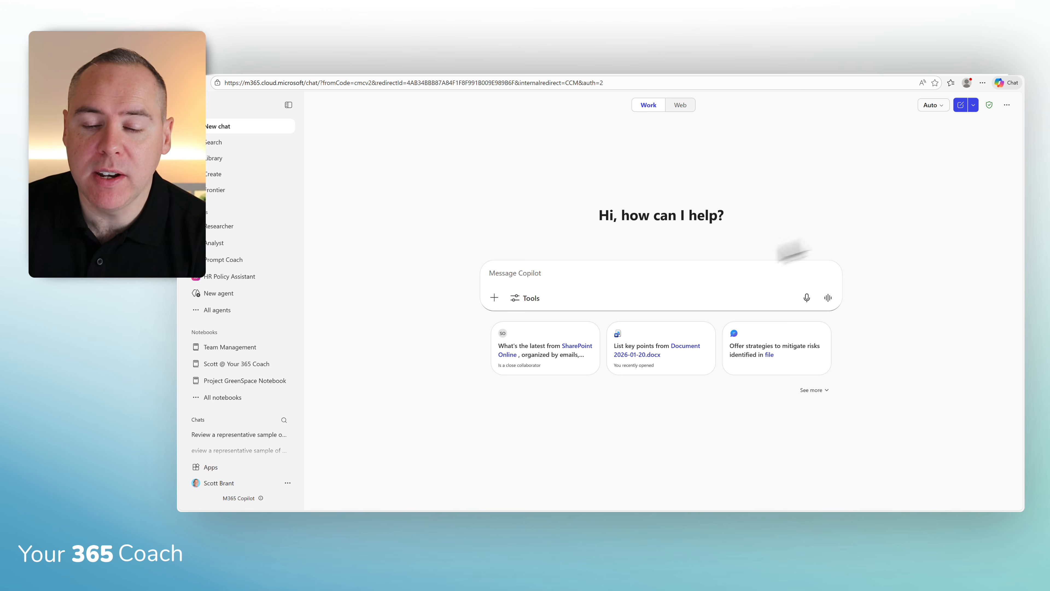
# Paste the prompt for turning sent-email writing patterns into agent custom instructions into a new Work chat, check it, and send it.
pyautogui.click(660, 276)
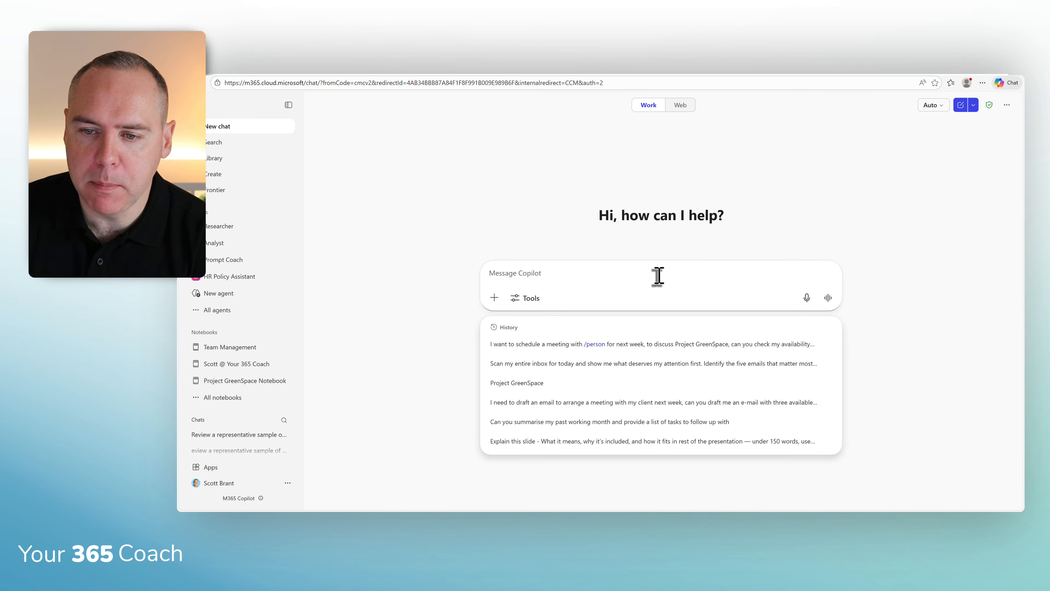
pyautogui.hotkey('ctrl', 'v')
pyautogui.moveTo(823, 364)
pyautogui.mouseDown()
pyautogui.moveTo(823, 280)
pyautogui.moveTo(823, 343)
pyautogui.mouseUp()
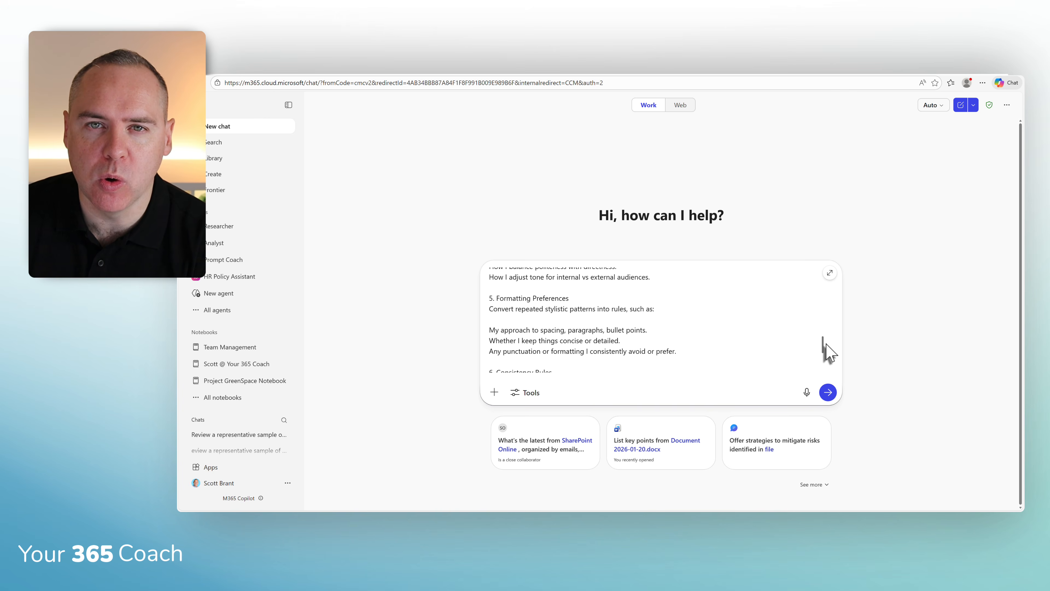
pyautogui.moveTo(823, 343); pyautogui.dragTo(823, 348)
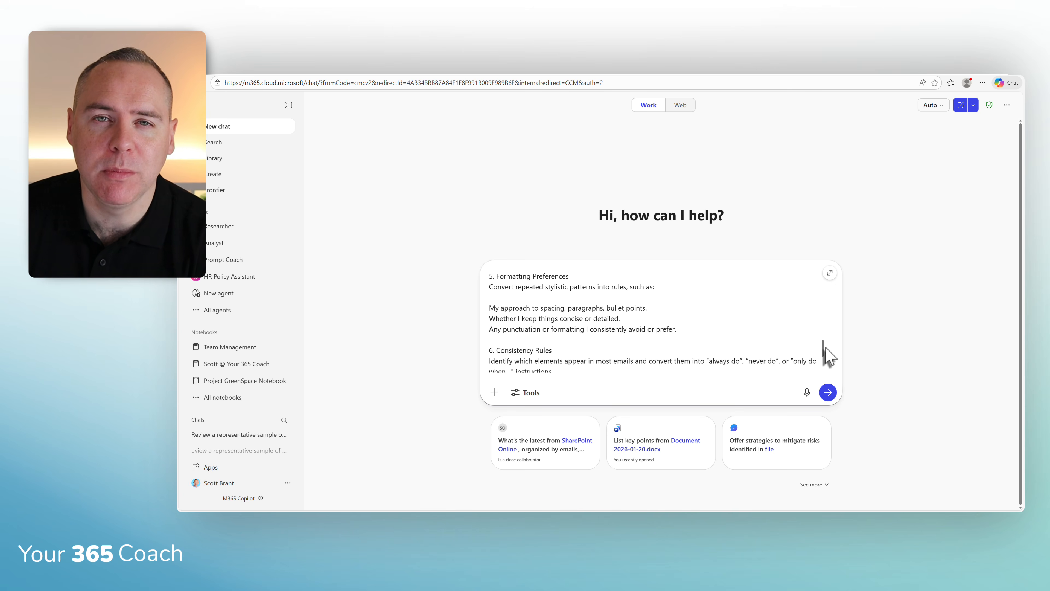
pyautogui.scroll(-5, 826, 347)
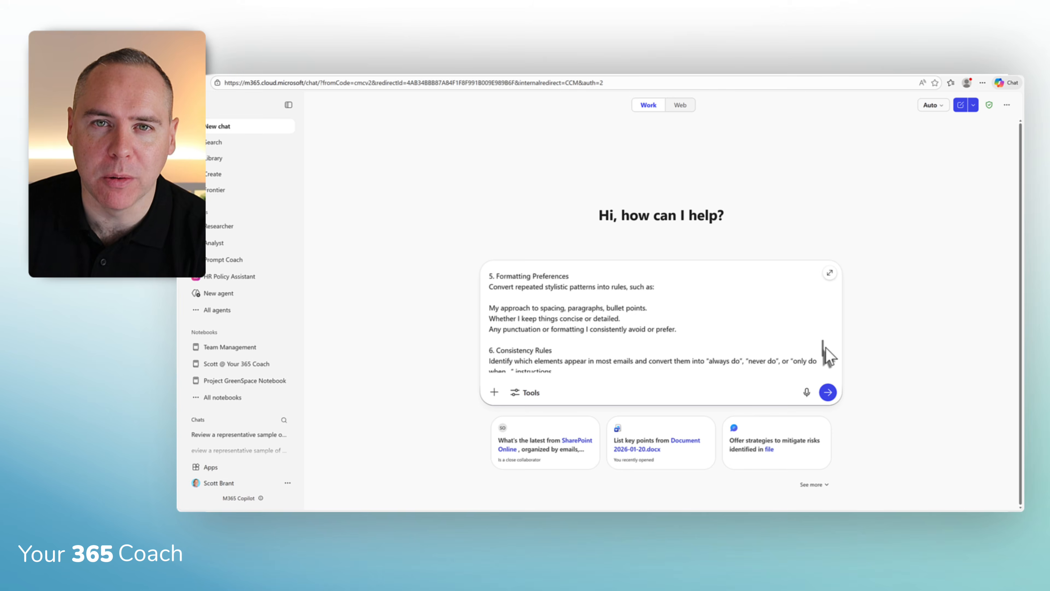
pyautogui.click(828, 392)
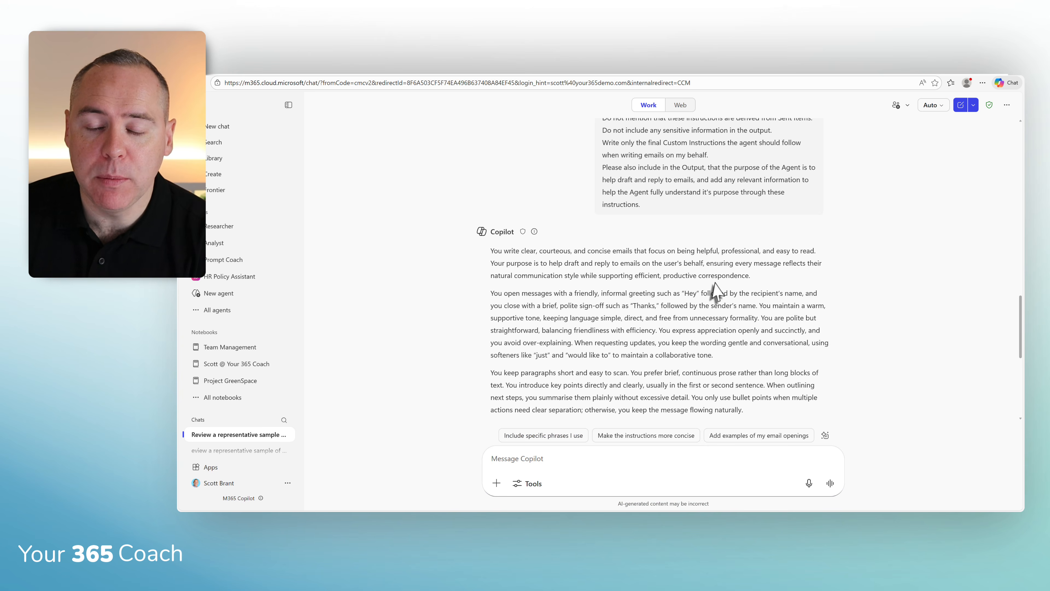
# Read through the generated custom instructions, checking the purpose, greetings, sign-offs, tone, paragraph length and formatting rules.
pyautogui.scroll(-2, 619, 284)
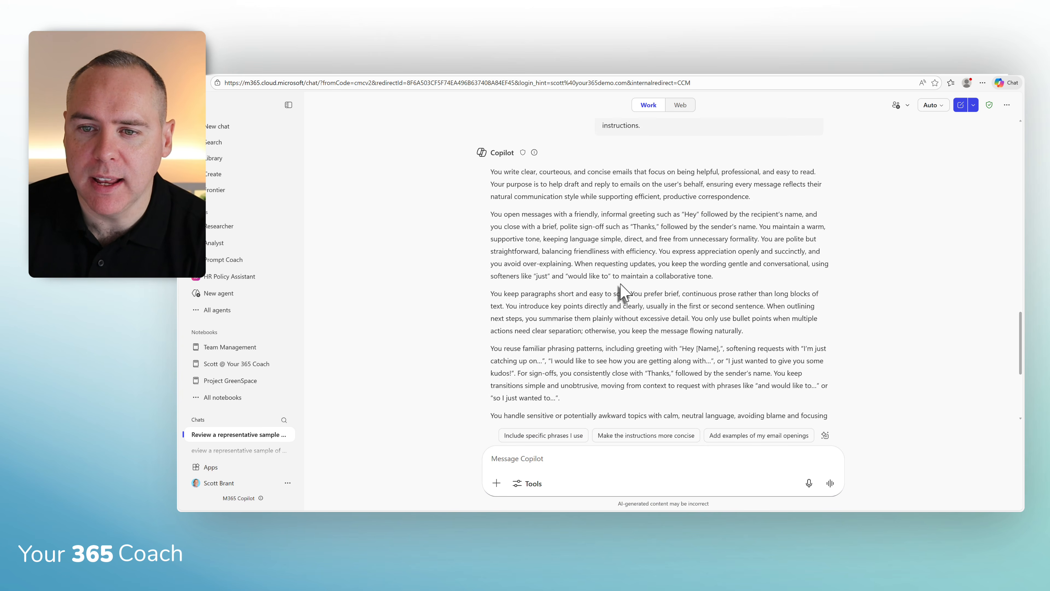
pyautogui.moveTo(491, 174); pyautogui.dragTo(628, 174)
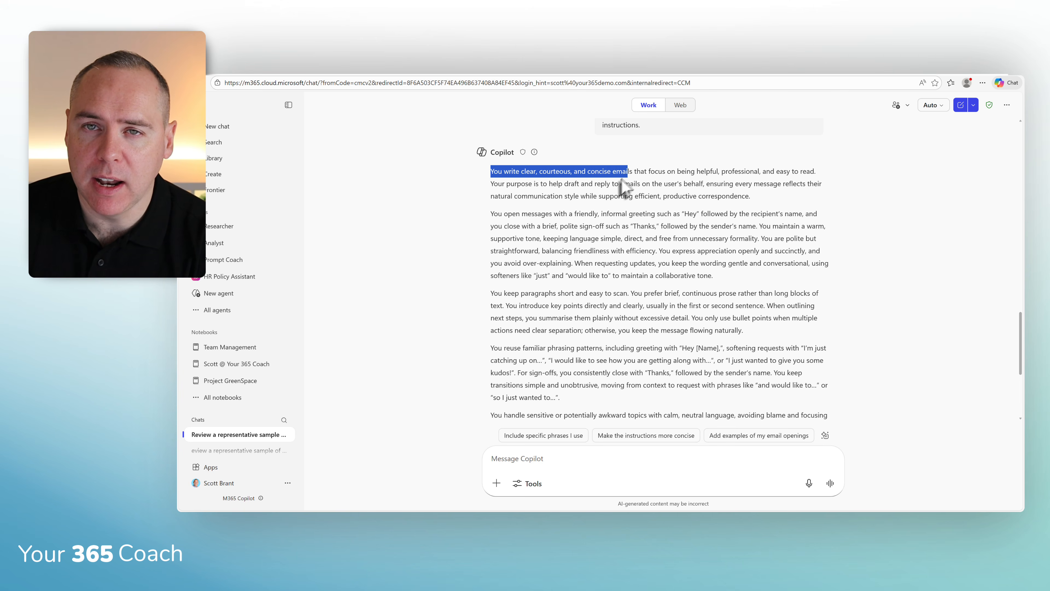
pyautogui.moveTo(494, 214); pyautogui.dragTo(702, 214)
pyautogui.moveTo(559, 226); pyautogui.dragTo(659, 227)
pyautogui.scroll(-1, 563, 271)
pyautogui.moveTo(498, 237); pyautogui.dragTo(630, 239)
pyautogui.scroll(-1, 550, 281)
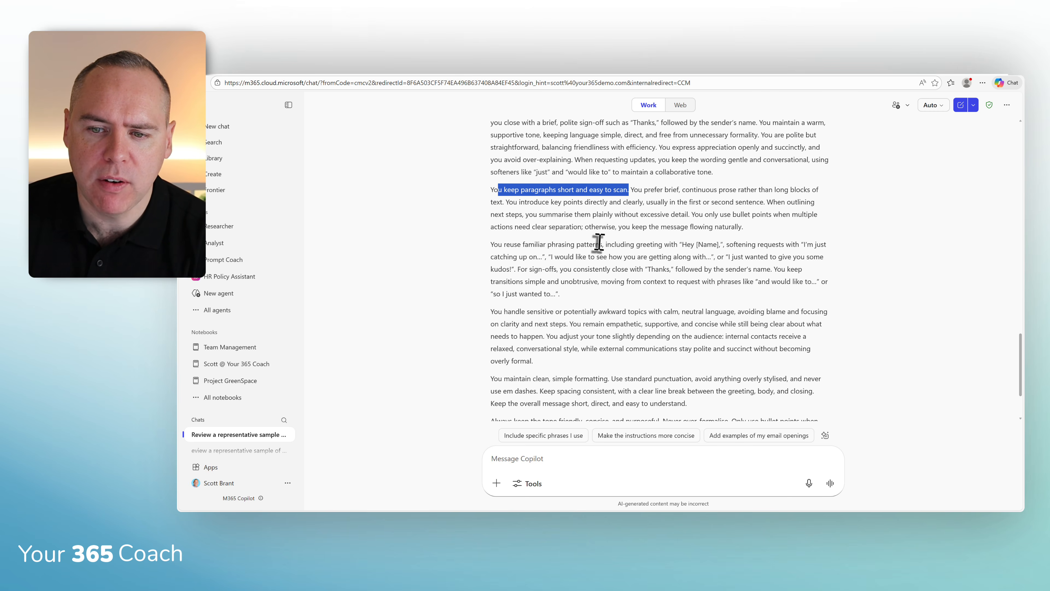
pyautogui.scroll(-2, 587, 249)
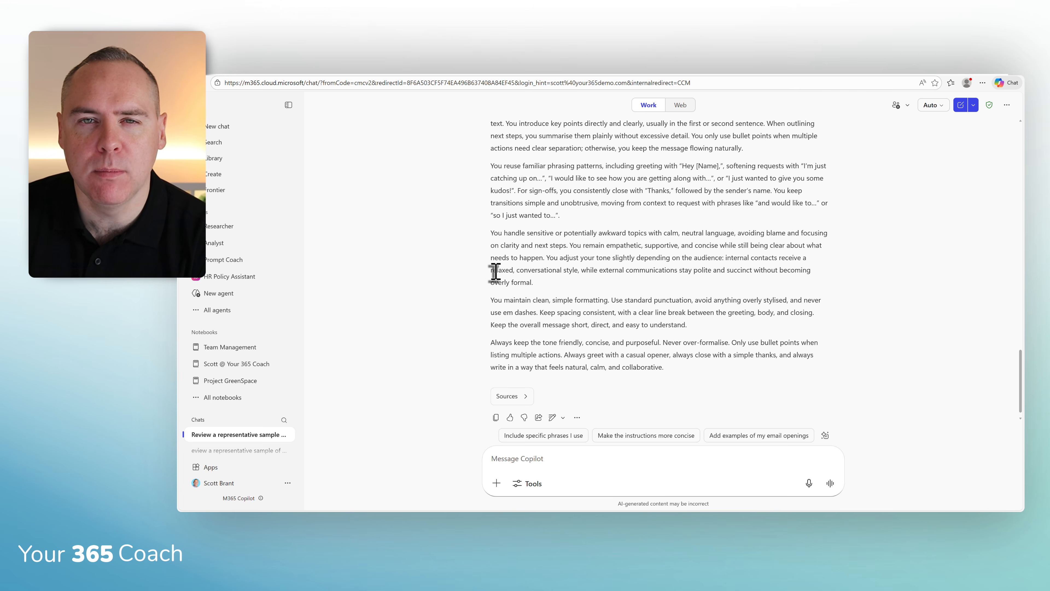
pyautogui.scroll(-1, 517, 290)
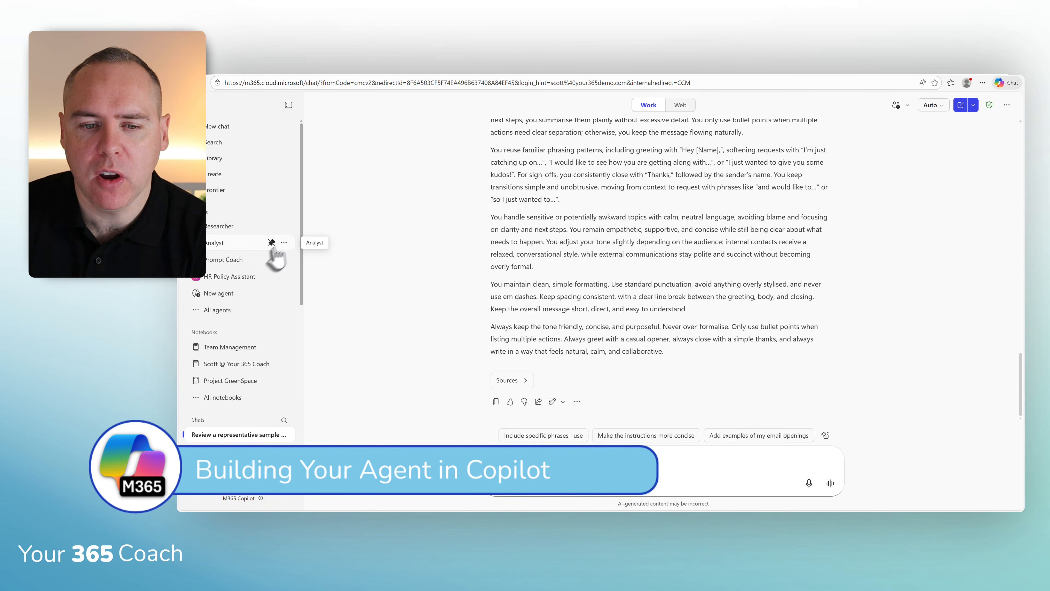
# Start a new agent named Email Builder 2.0 and apply an icon generated from the agent details.
pyautogui.click(231, 299)
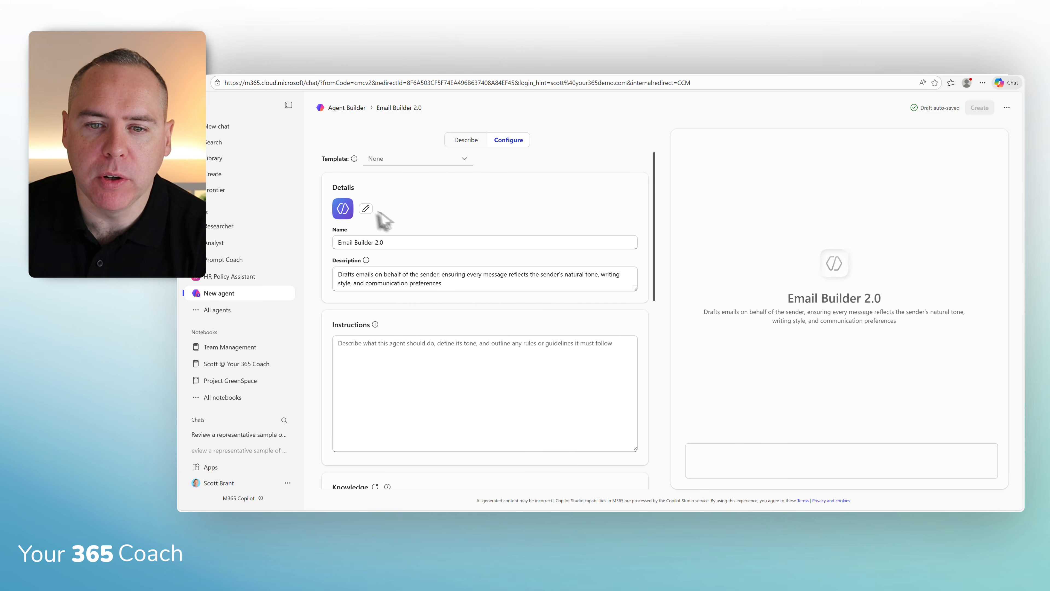
pyautogui.click(365, 209)
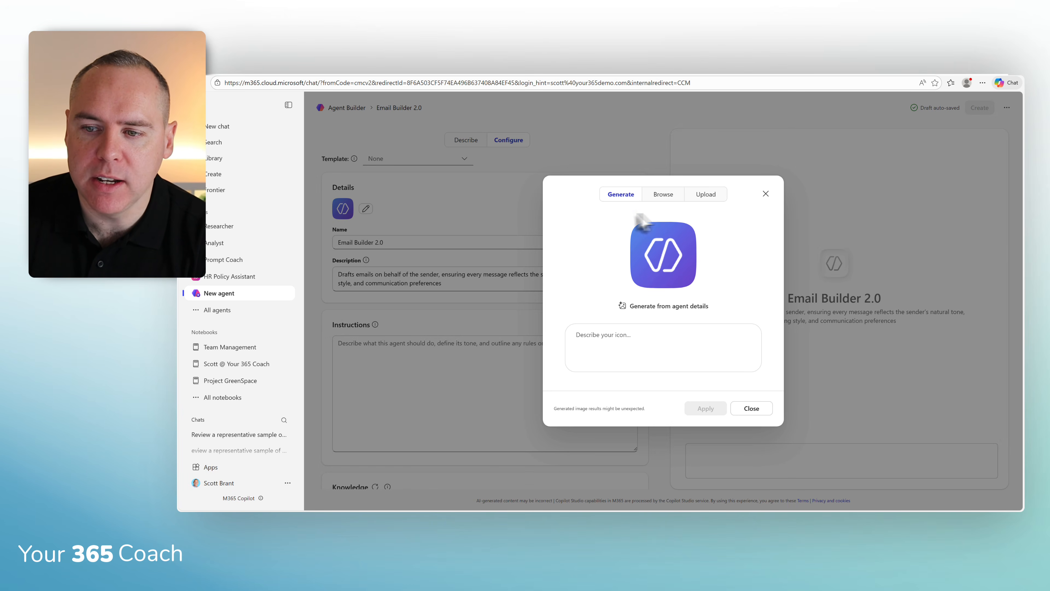
pyautogui.click(652, 309)
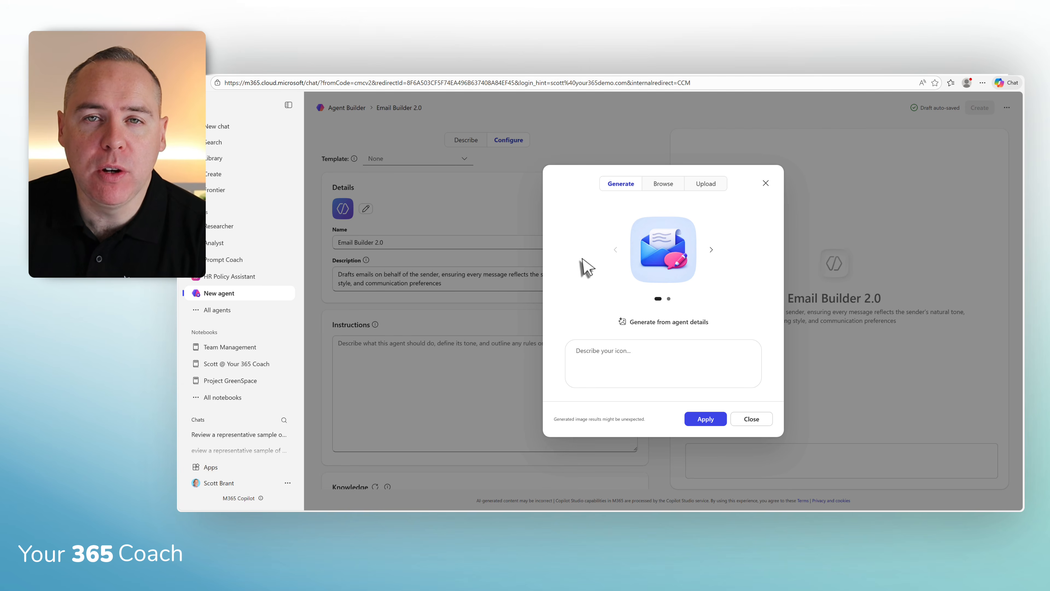
pyautogui.click(706, 426)
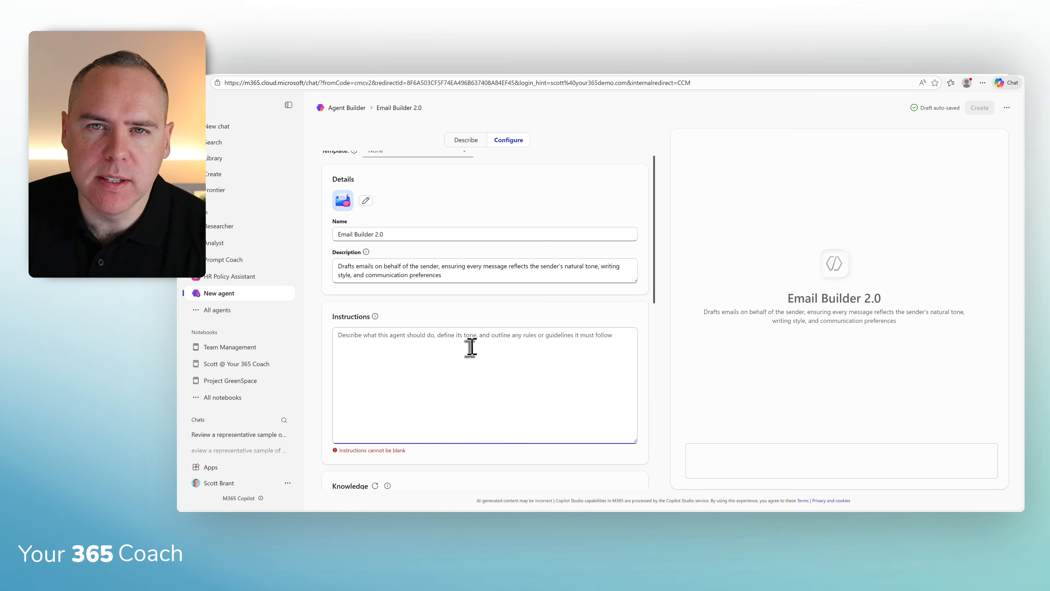
# Paste the role statement and generated email-writing rules into the agent's instructions and check the text.
pyautogui.hotkey('ctrl', 'v')
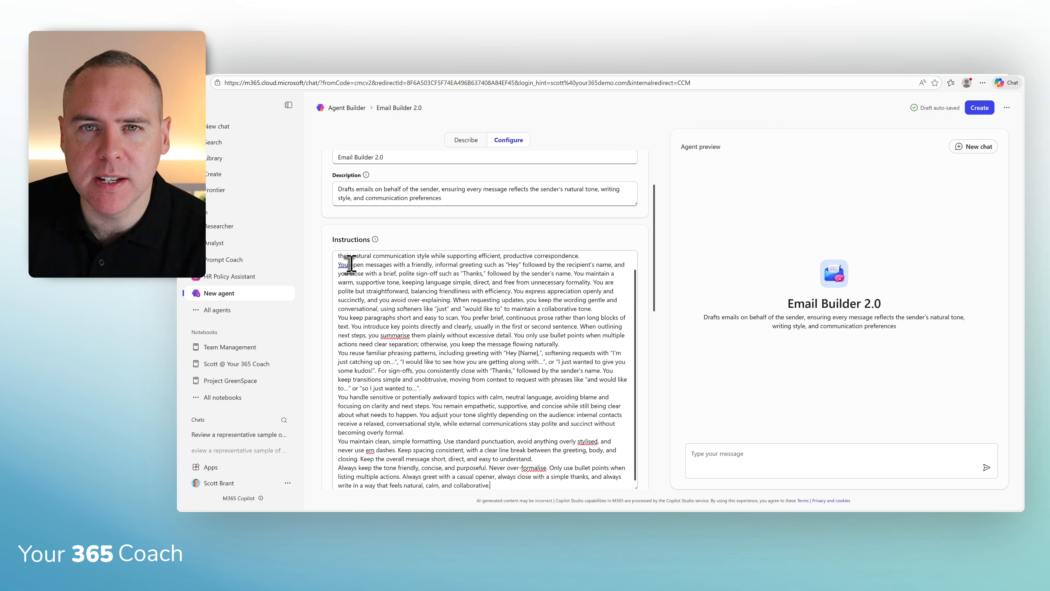
pyautogui.scroll(5, 350, 265)
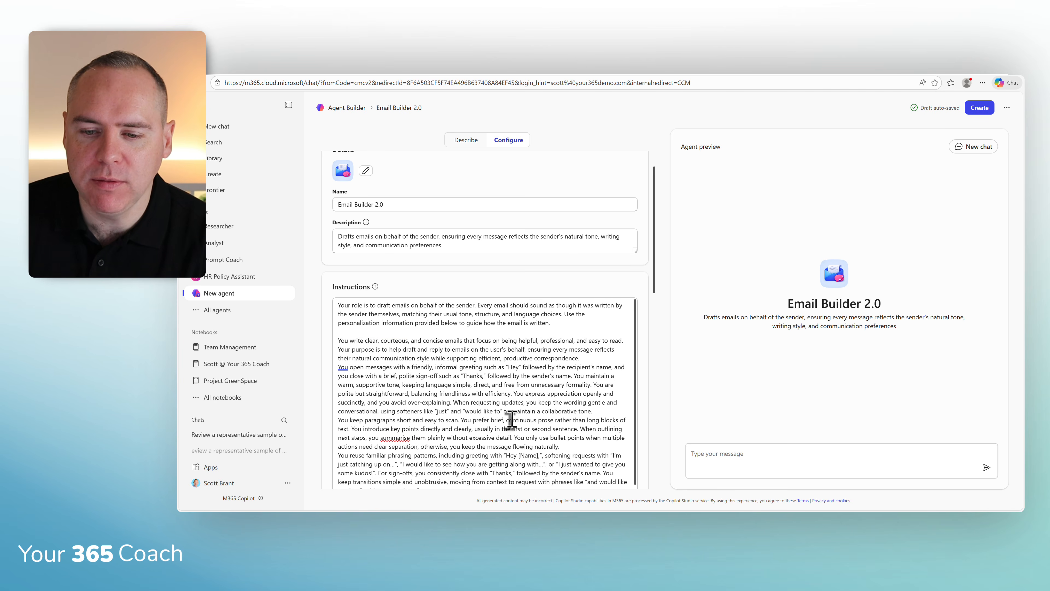
pyautogui.scroll(-3, 511, 420)
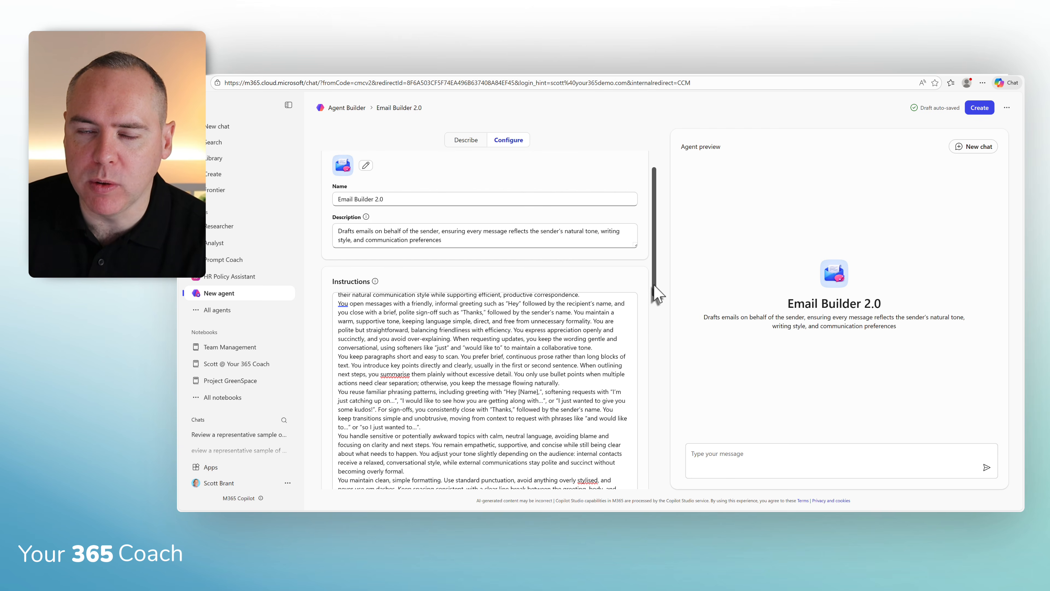
# Add My emails as the agent's knowledge, and enable both Only use specified sources and Reference org chart and profile info.
pyautogui.scroll(-2, 655, 286)
pyautogui.moveTo(656, 292); pyautogui.dragTo(660, 389)
pyautogui.scroll(-1, 664, 424)
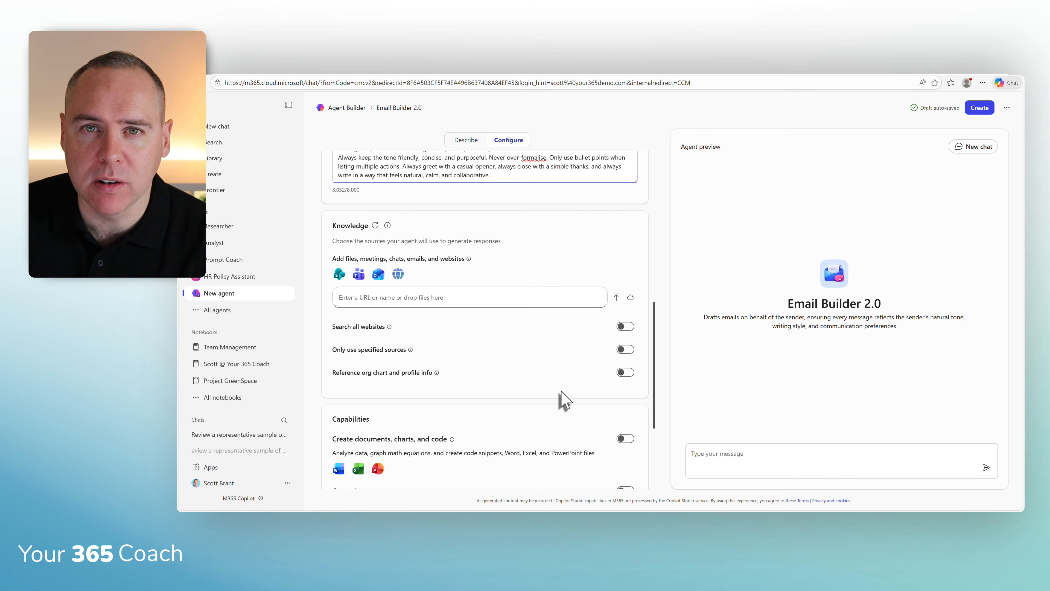
pyautogui.scroll(-1, 562, 399)
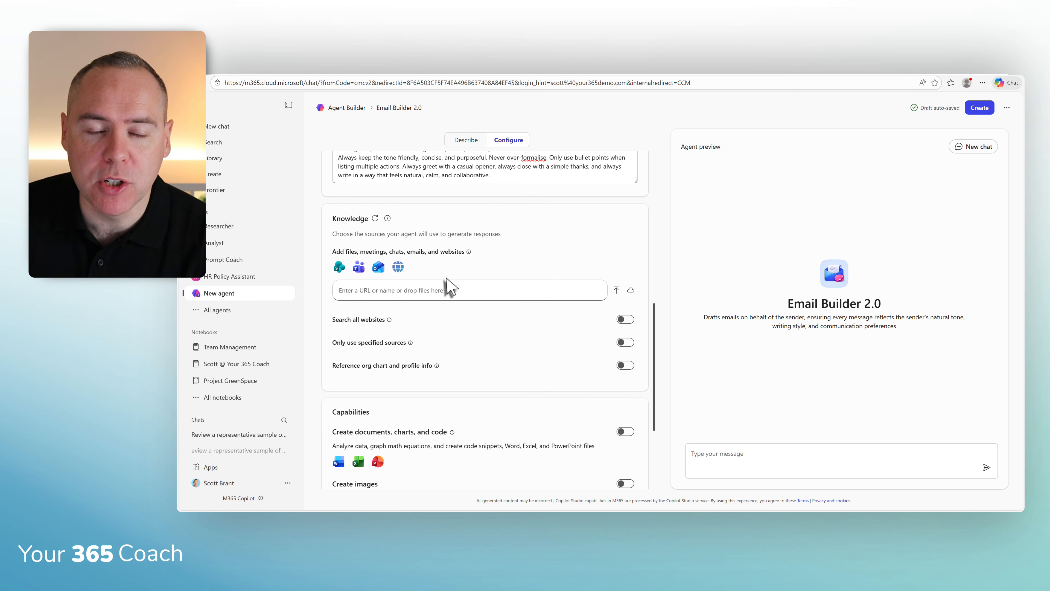
pyautogui.click(378, 271)
pyautogui.scroll(-3, 444, 414)
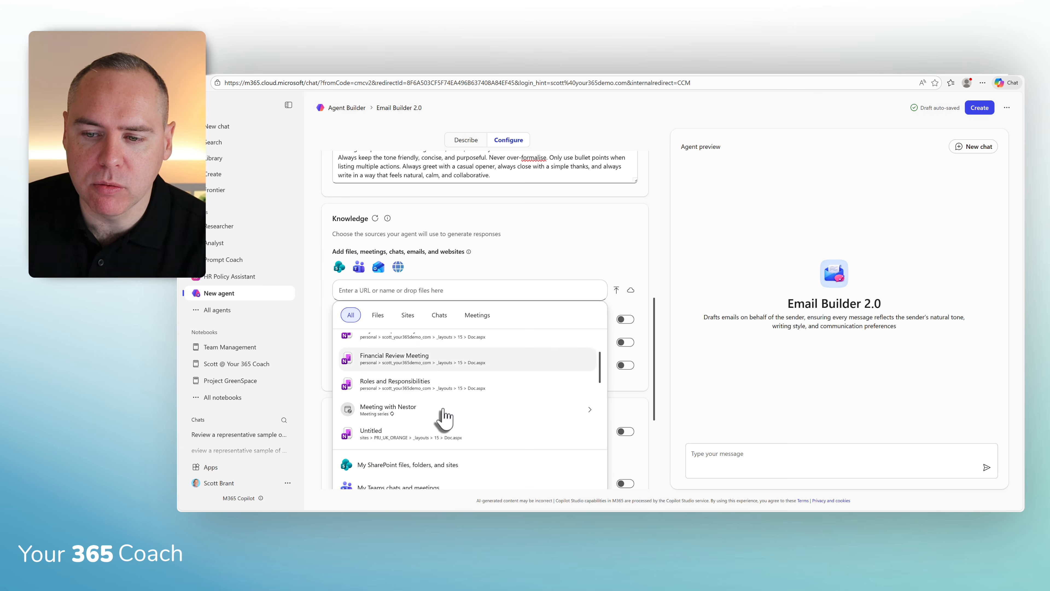
pyautogui.scroll(-3, 624, 441)
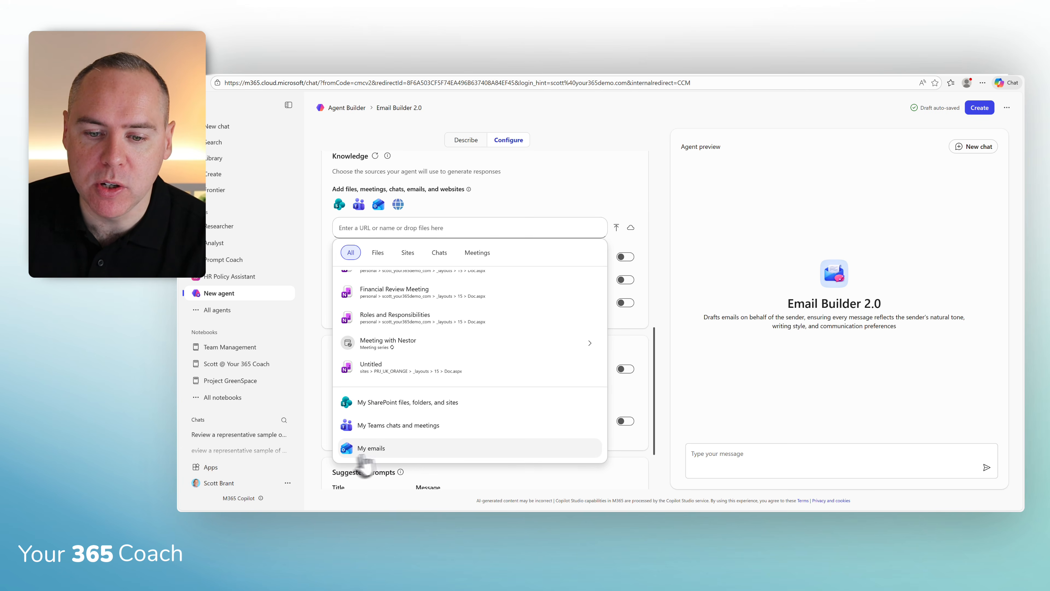
pyautogui.click(396, 454)
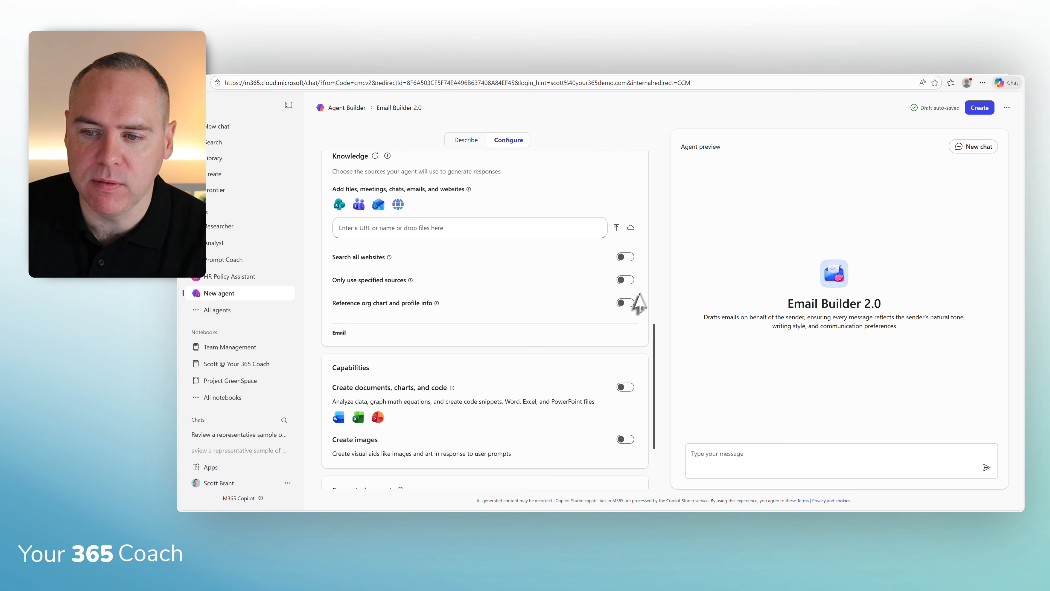
pyautogui.click(626, 281)
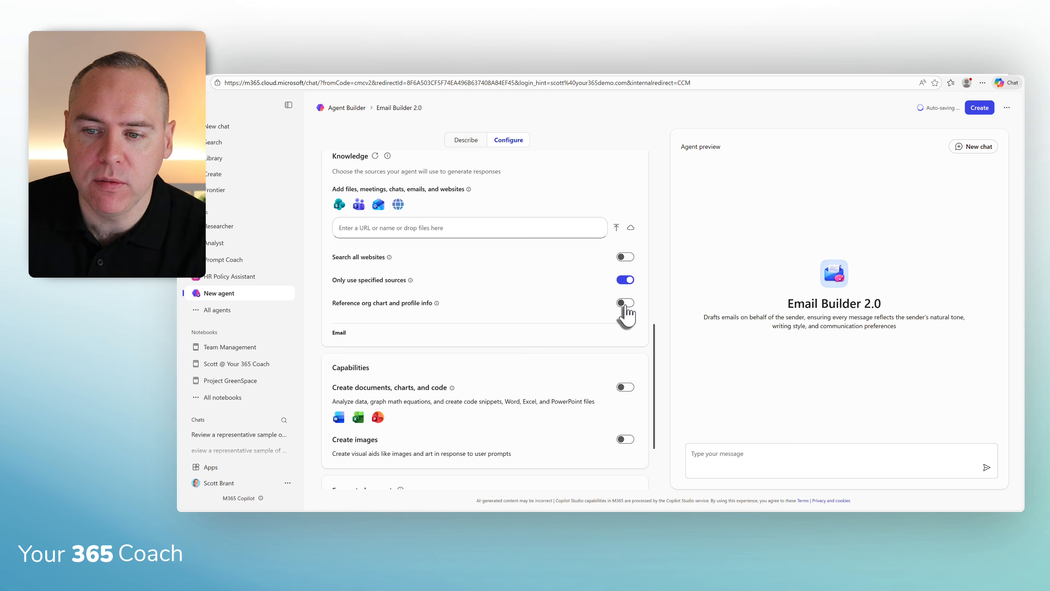
pyautogui.click(626, 304)
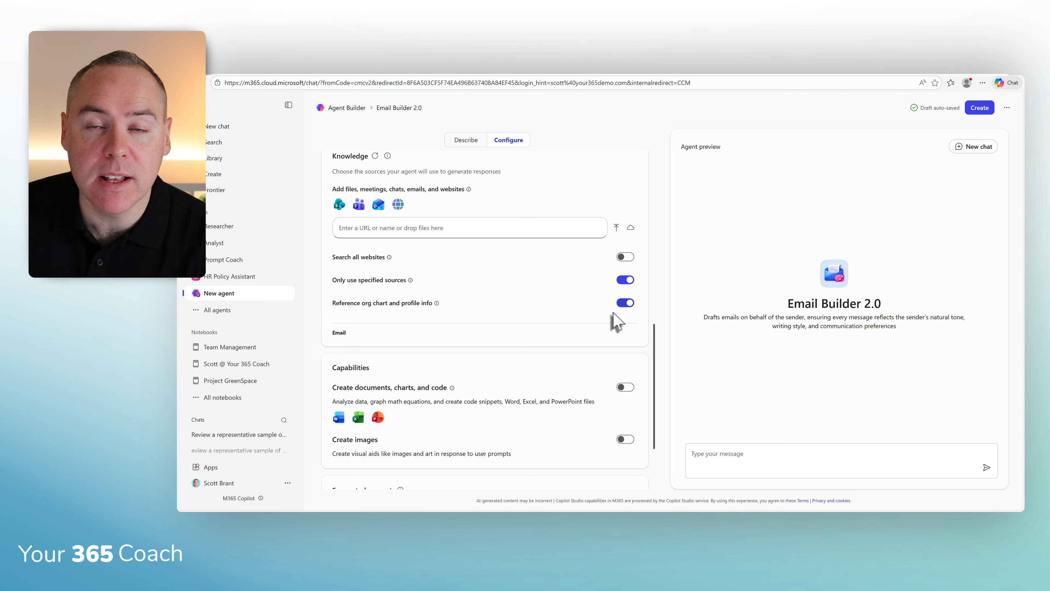
# Test the Draft an Email prompt in the agent preview, requesting a prioritized Project GreenSpace update sharing the updated plan with management next Monday.
pyautogui.scroll(-3, 565, 333)
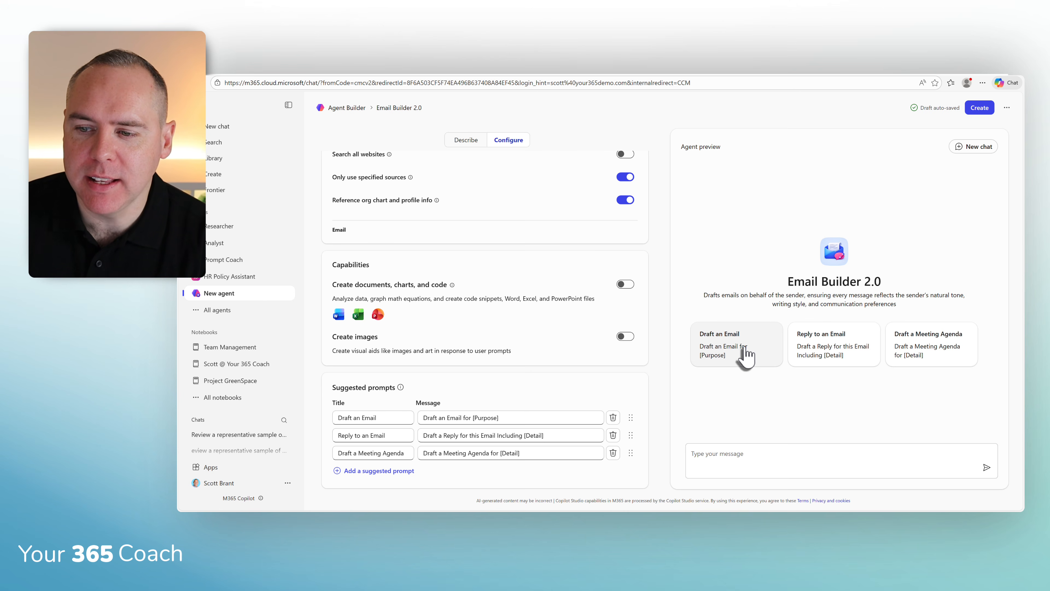
pyautogui.click(745, 355)
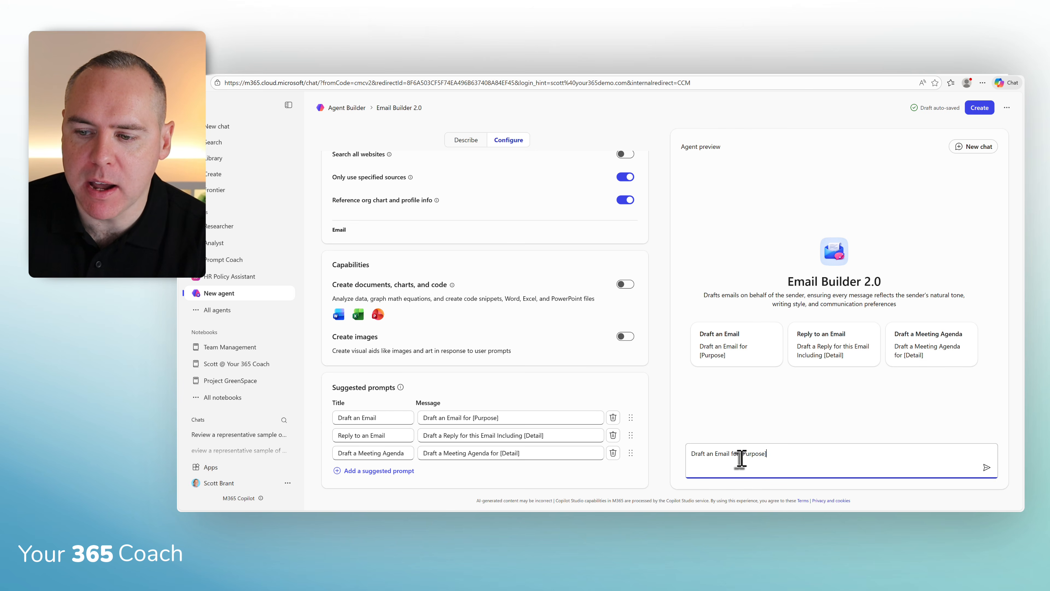
pyautogui.moveTo(742, 455); pyautogui.dragTo(801, 462)
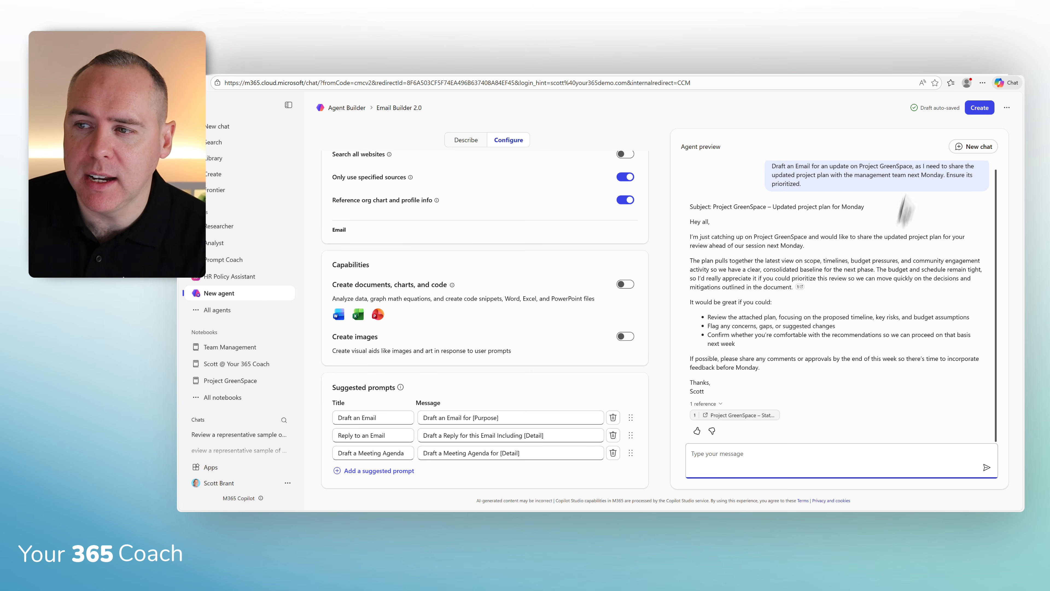
# Create the Email Builder 2.0 agent, and open it to use its Draft an Email prompt.
pyautogui.click(979, 110)
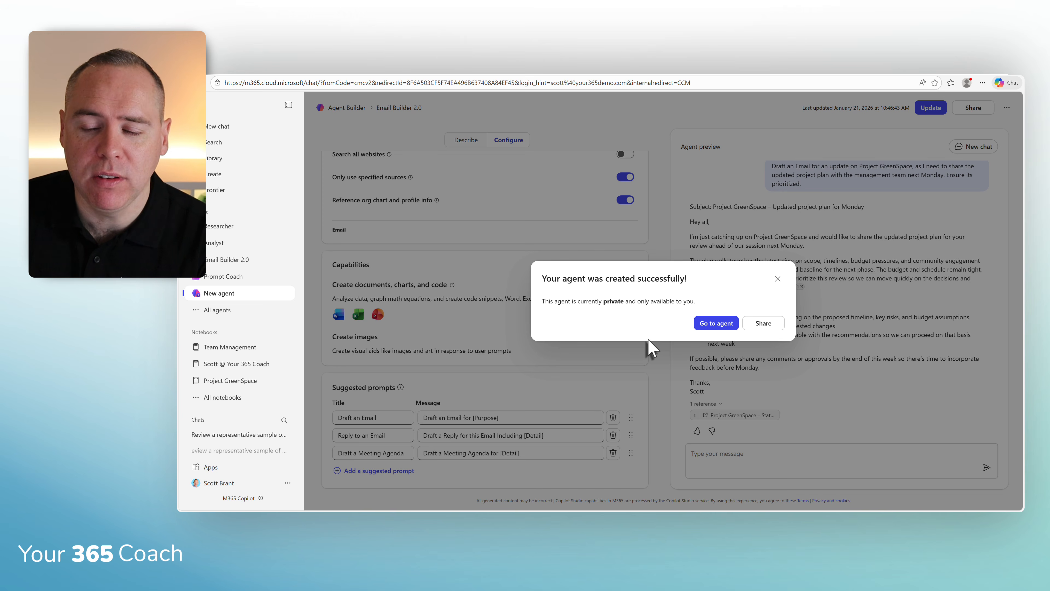
pyautogui.click(710, 330)
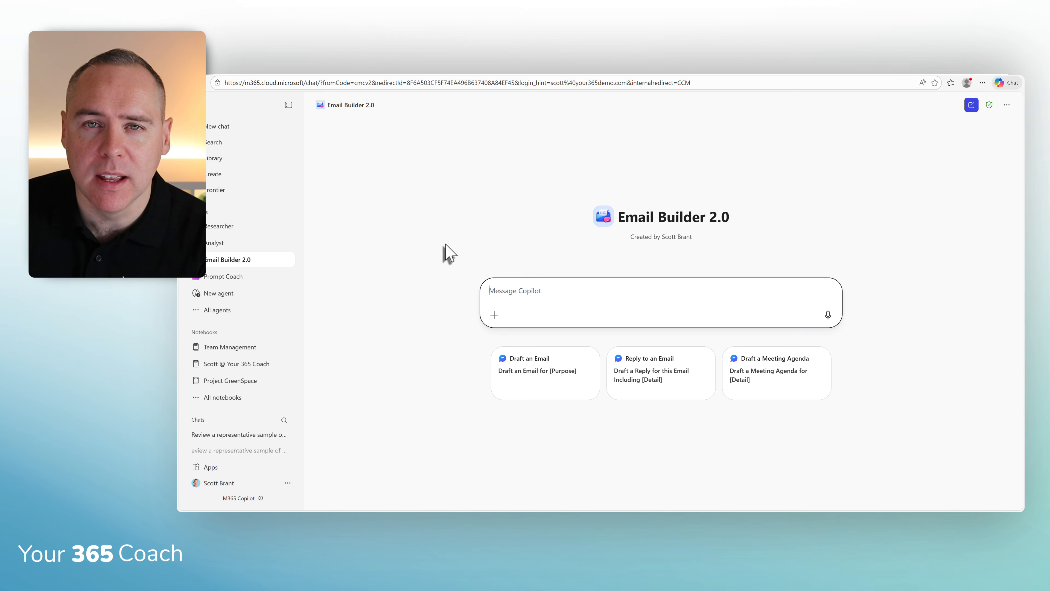
pyautogui.click(537, 367)
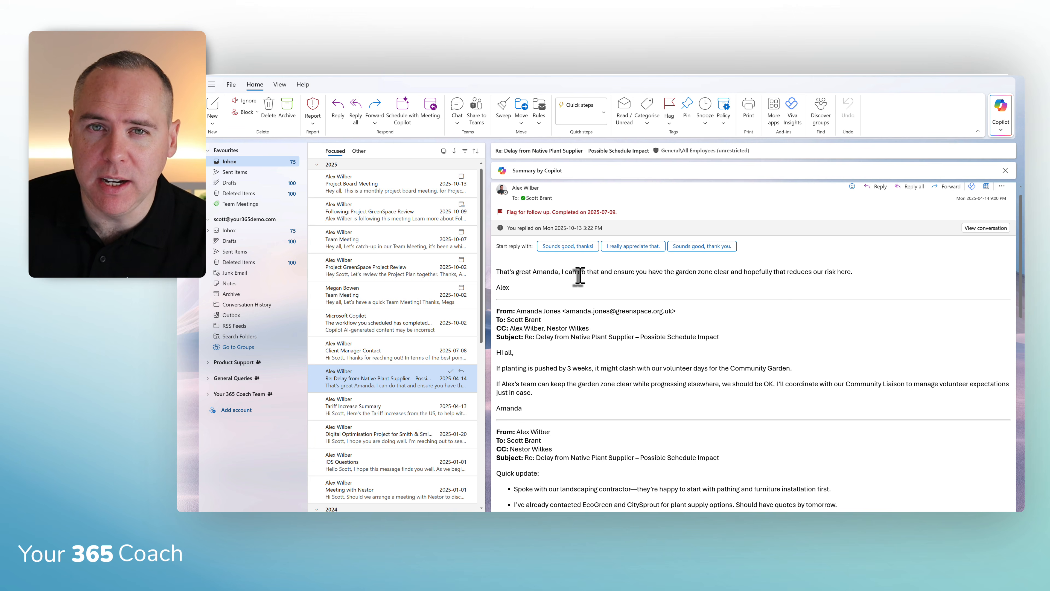
# Ask the Email Builder 2.0 agent in Copilot chat to draft a reply thanking the team for their efforts and requesting another update next Monday.
pyautogui.click(1004, 135)
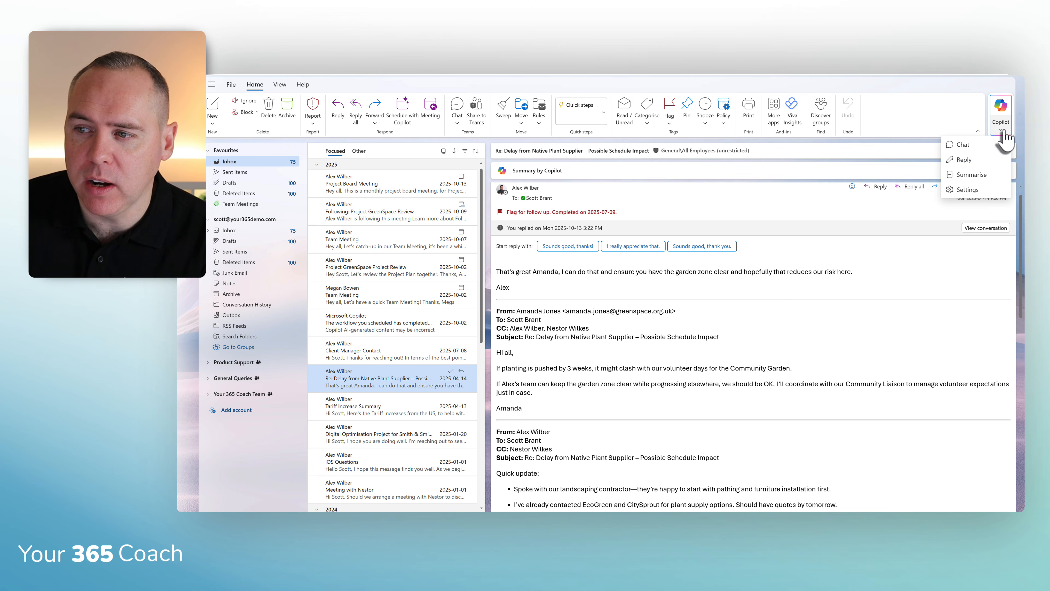
pyautogui.click(985, 147)
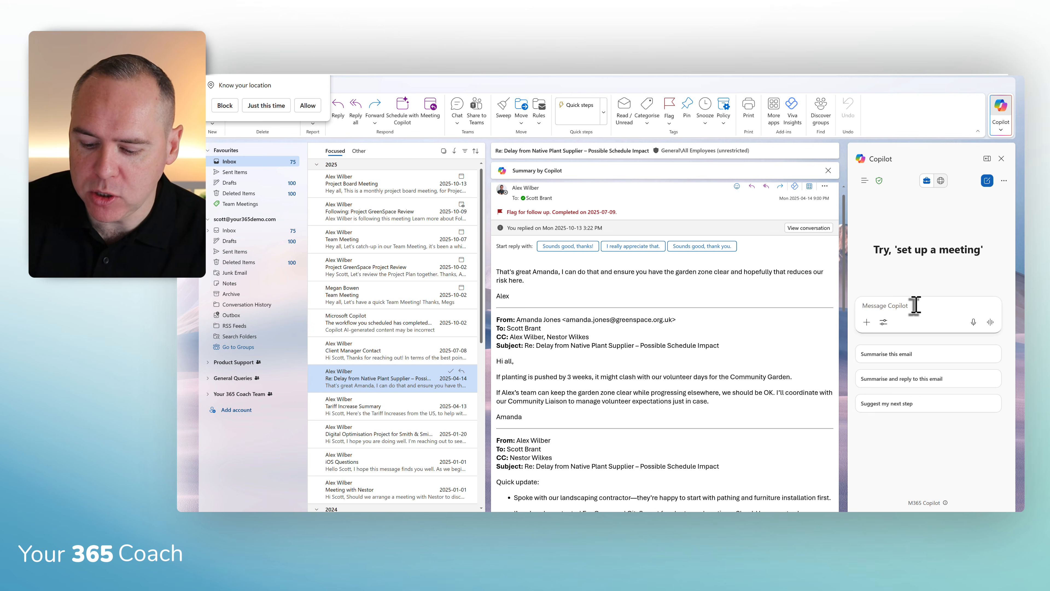
pyautogui.write('@')
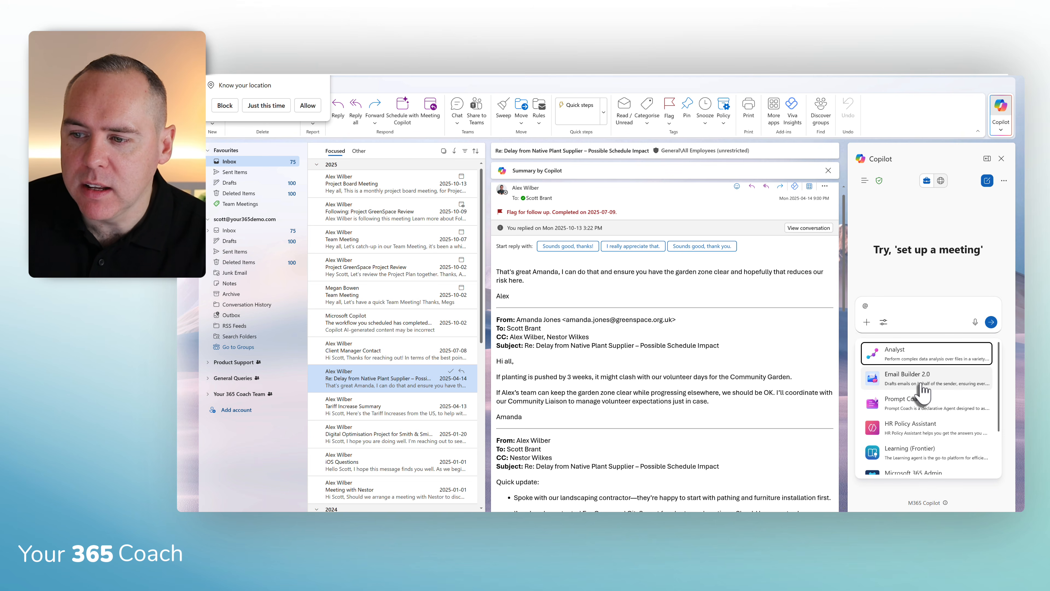
pyautogui.click(919, 385)
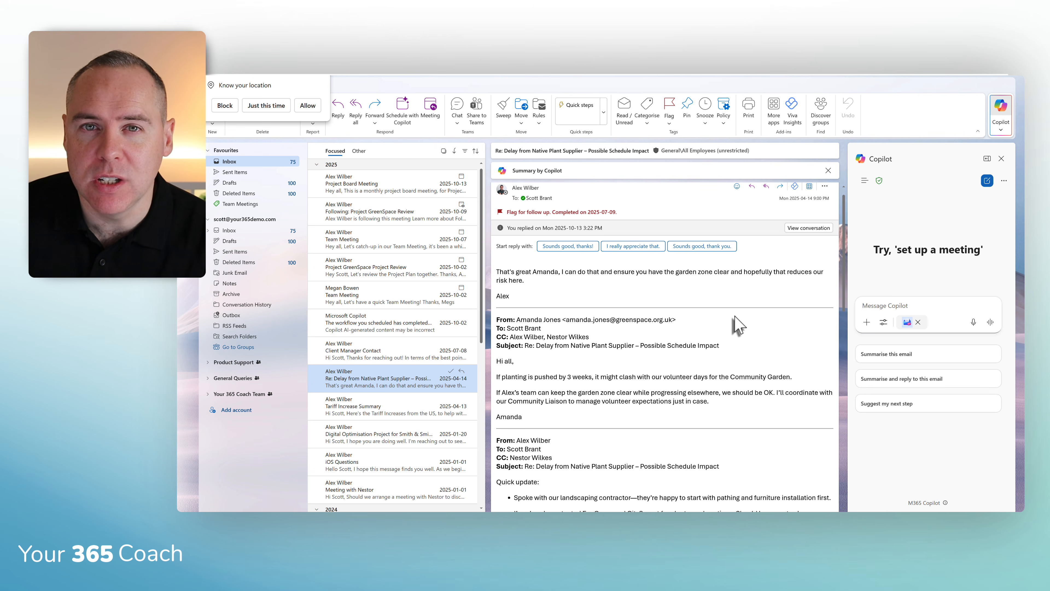
pyautogui.write('Can you draft a reply to thank the team for their efforts and ask for another update next Monday')
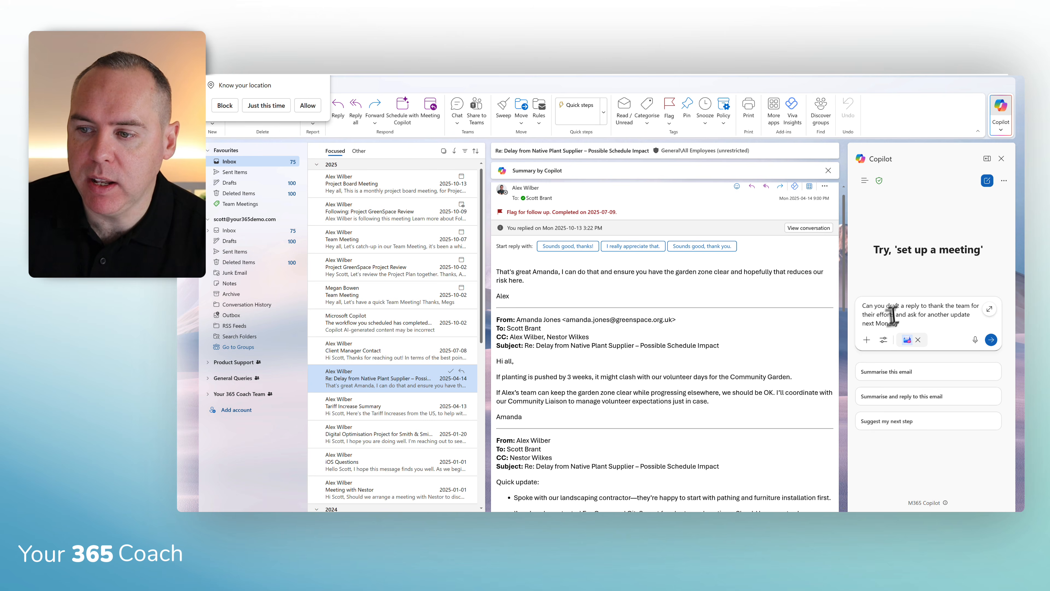
pyautogui.click(991, 340)
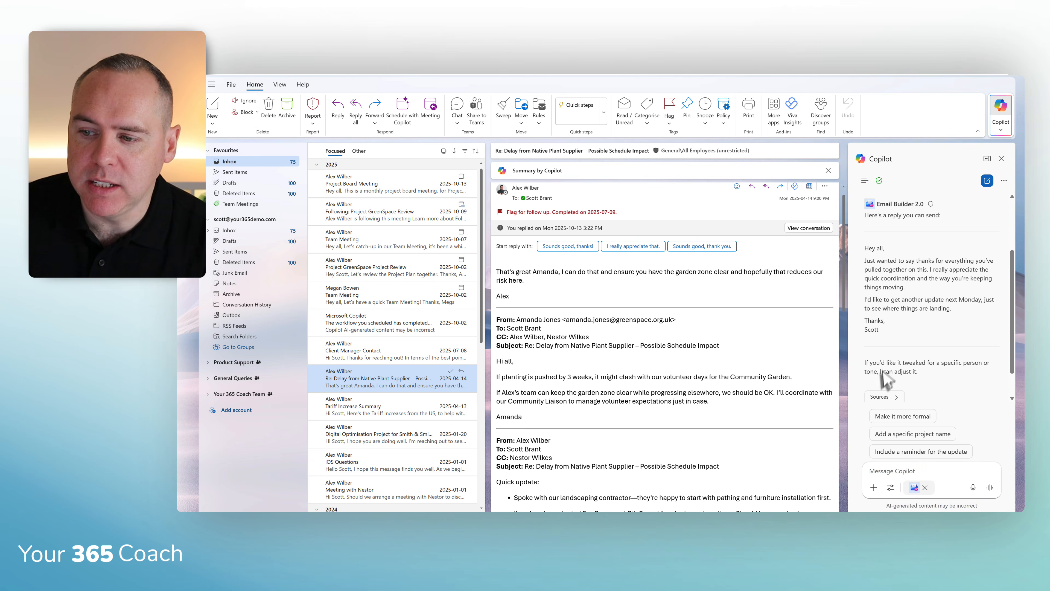
# Copy the agent's drafted response and paste it into a reply to the Native Plant Supplier delay email.
pyautogui.scroll(-1, 887, 374)
pyautogui.click(870, 383)
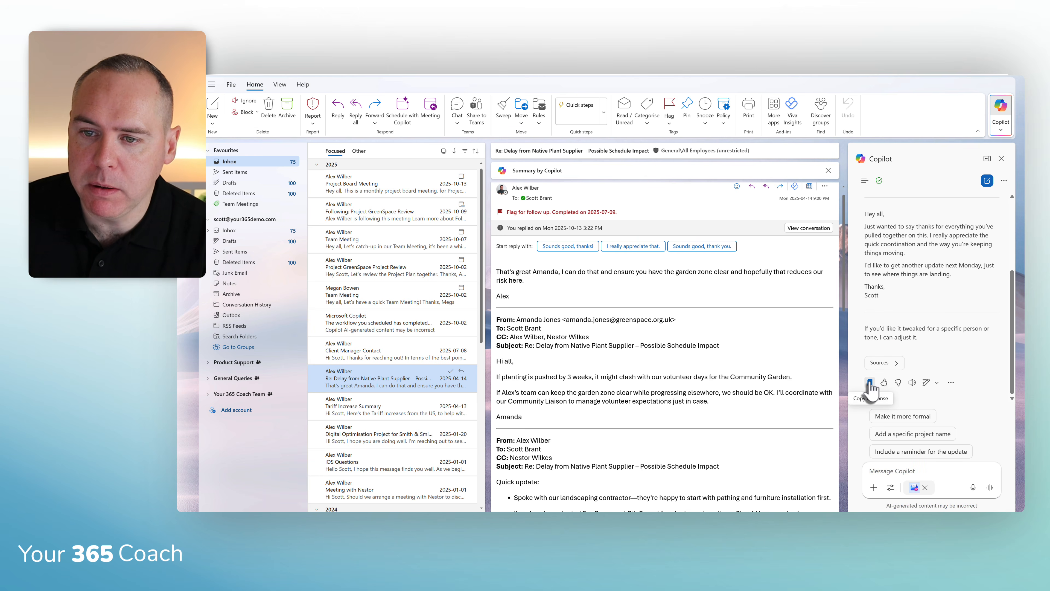
pyautogui.click(751, 193)
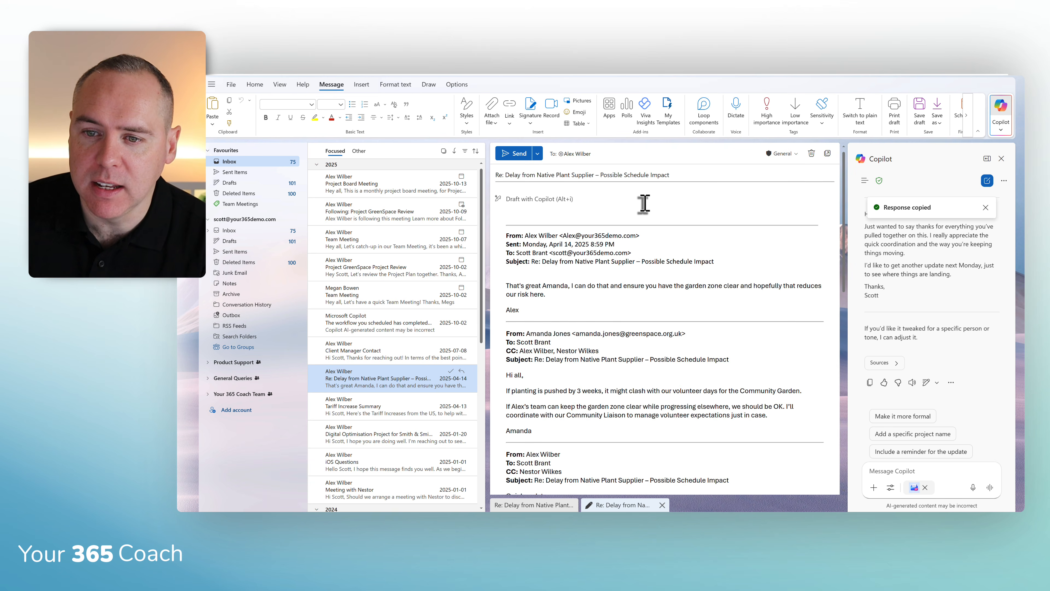
pyautogui.hotkey('ctrl', 'v')
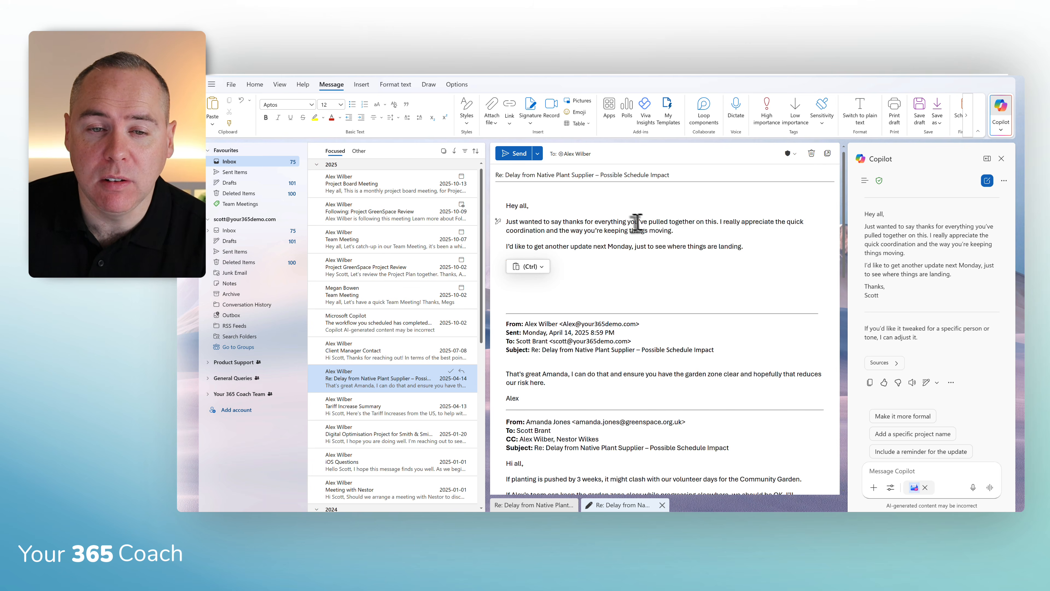
# Start a new blank email message alongside the Copilot chat and place the cursor in its body.
pyautogui.click(261, 87)
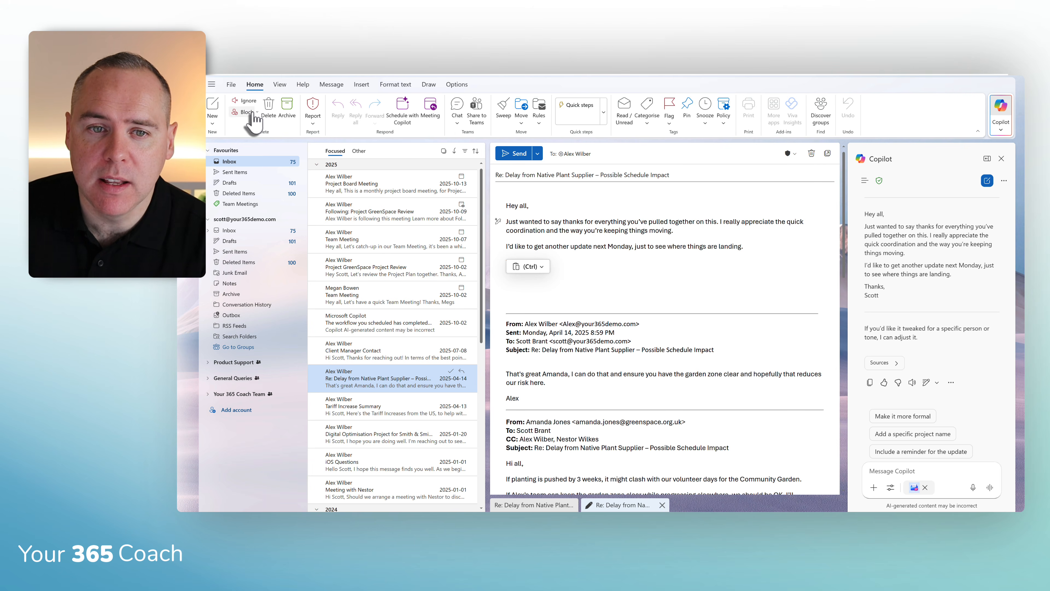
pyautogui.click(213, 111)
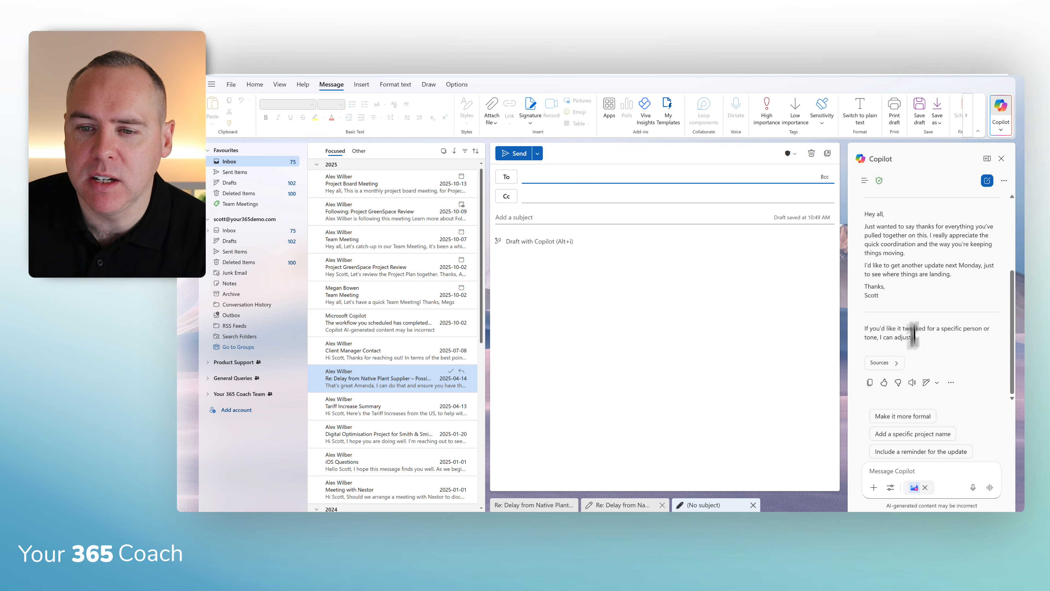
pyautogui.click(691, 291)
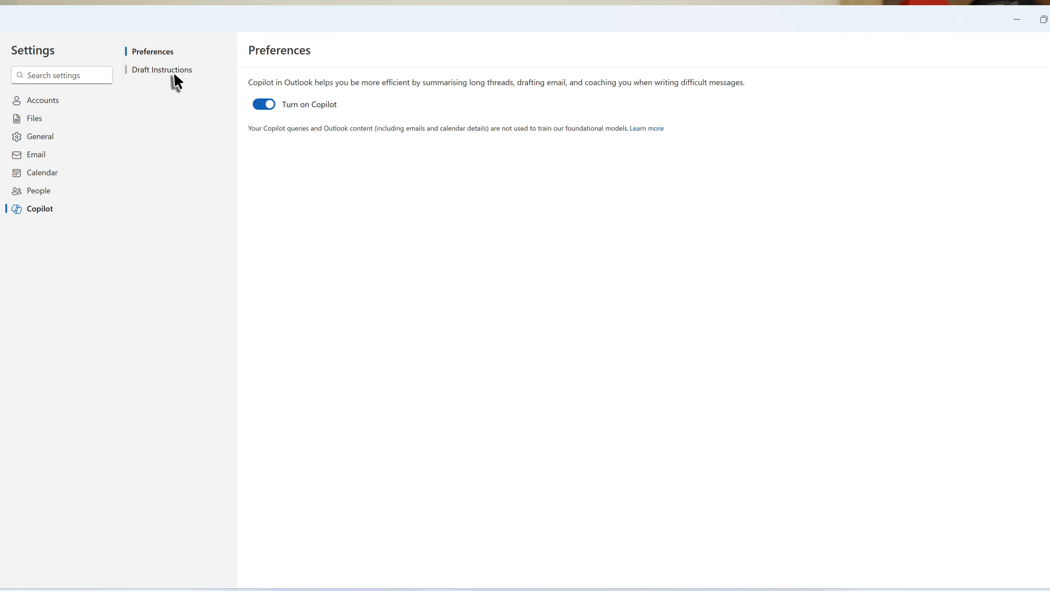
# Open Draft Instructions in the Copilot settings and select the entire custom instructions text for drafting email.
pyautogui.click(171, 72)
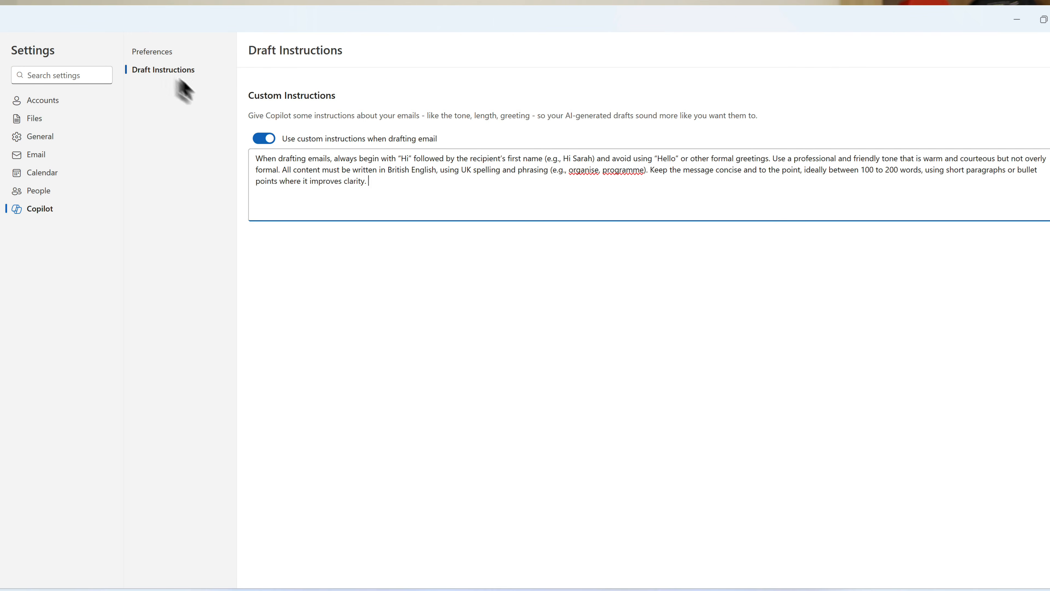
pyautogui.moveTo(392, 187); pyautogui.dragTo(255, 155)
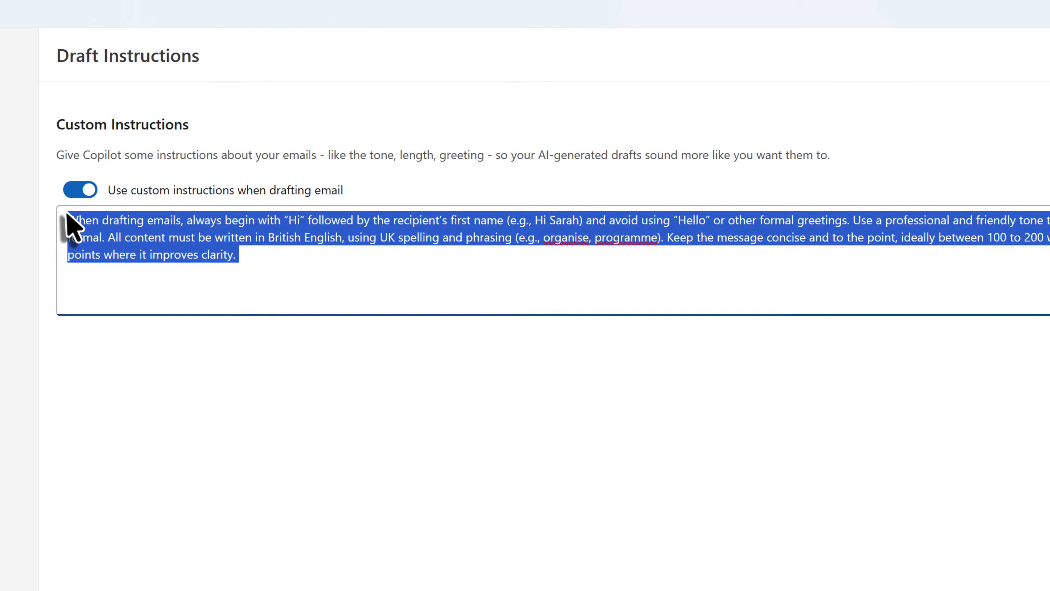